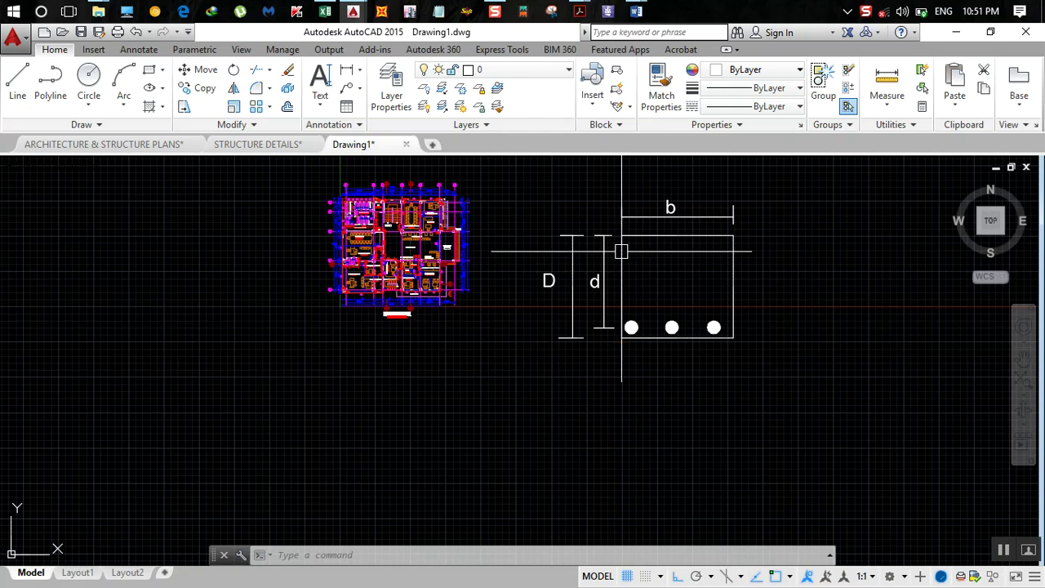
# Zoom and pan until the First Floor Plan fills the AutoCAD viewport.
pyautogui.scroll(2, 607, 238)
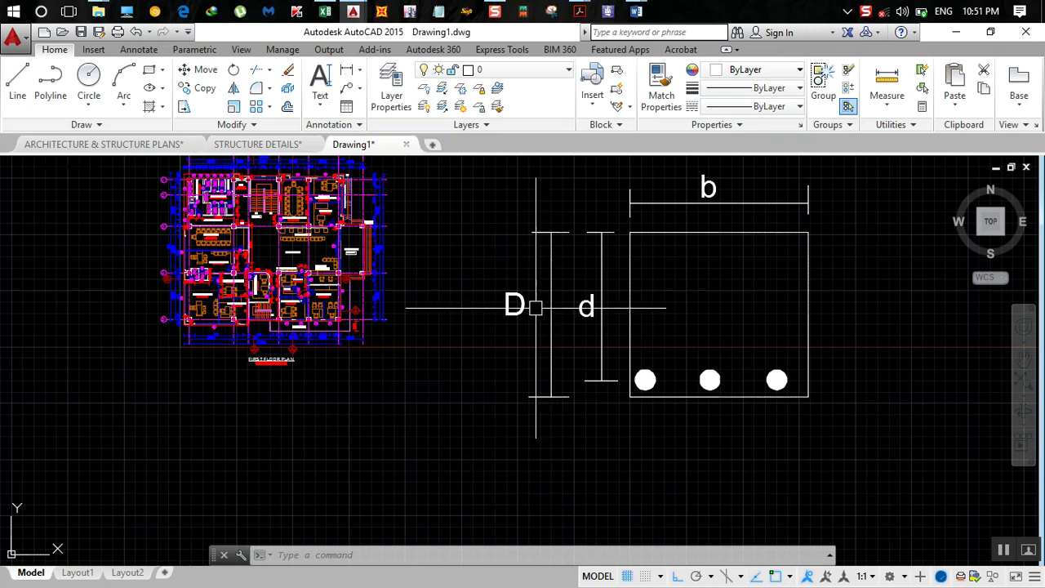
pyautogui.moveTo(427, 345)
pyautogui.mouseDown()
pyautogui.moveTo(489, 413)
pyautogui.moveTo(691, 469)
pyautogui.mouseUp()
pyautogui.scroll(2, 505, 384)
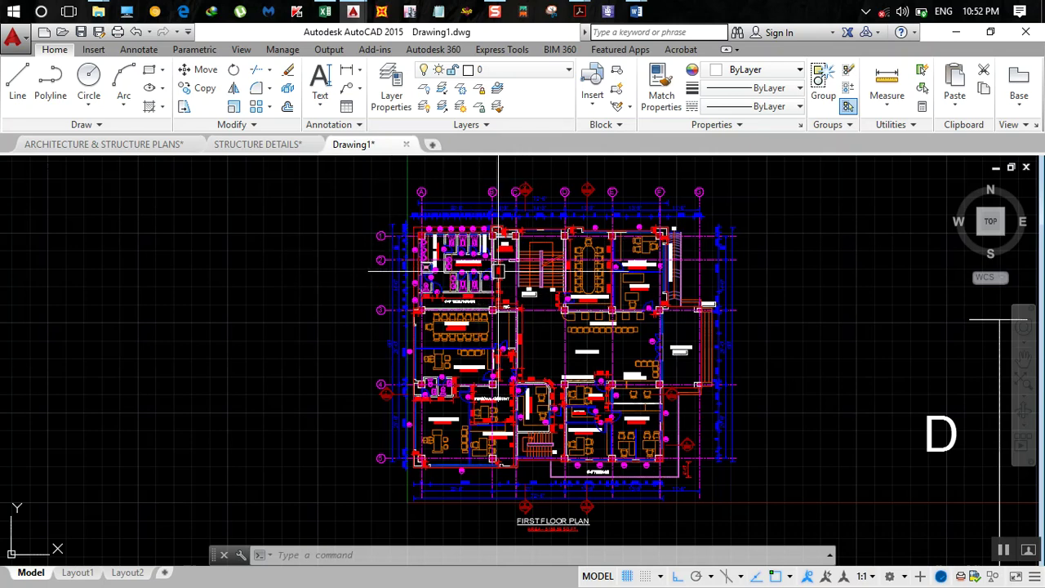
# Zoom and pan around gridlines 1 to 3 to inspect the room dimensions and beam spans.
pyautogui.scroll(3, 421, 245)
pyautogui.scroll(-2, 455, 249)
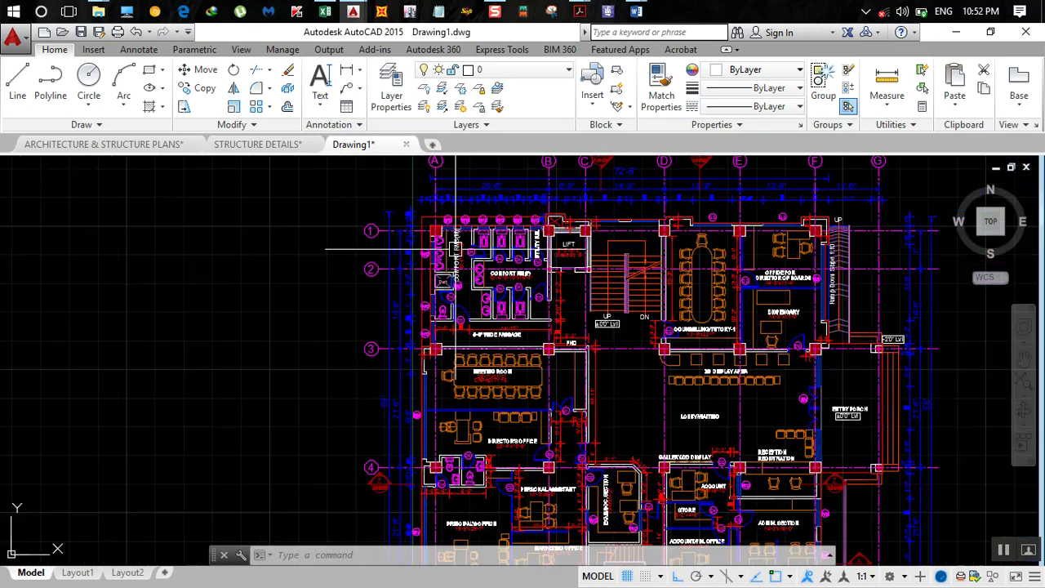
pyautogui.moveTo(474, 248); pyautogui.dragTo(478, 205)
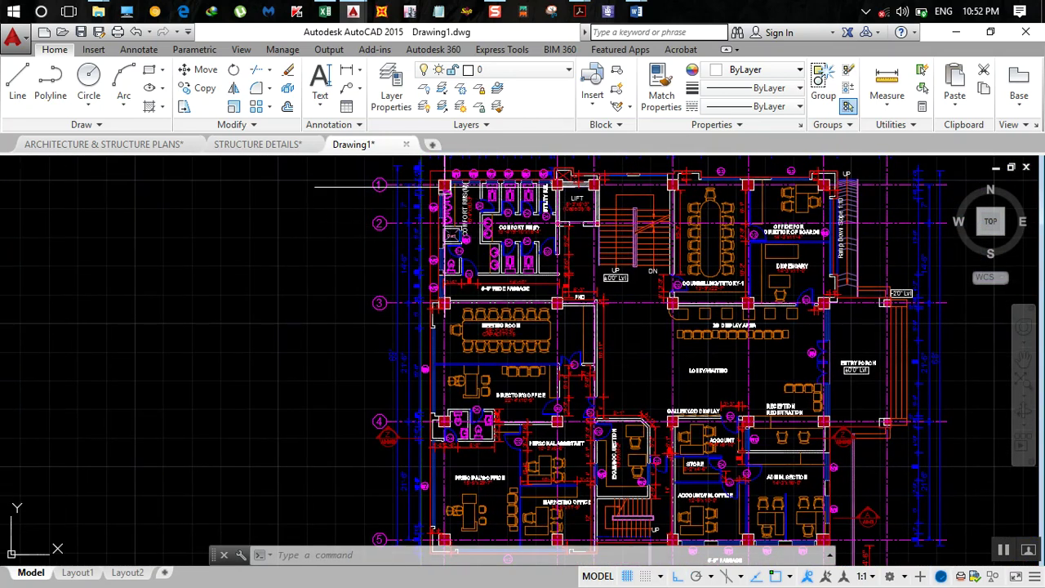
pyautogui.moveTo(461, 336); pyautogui.dragTo(463, 277)
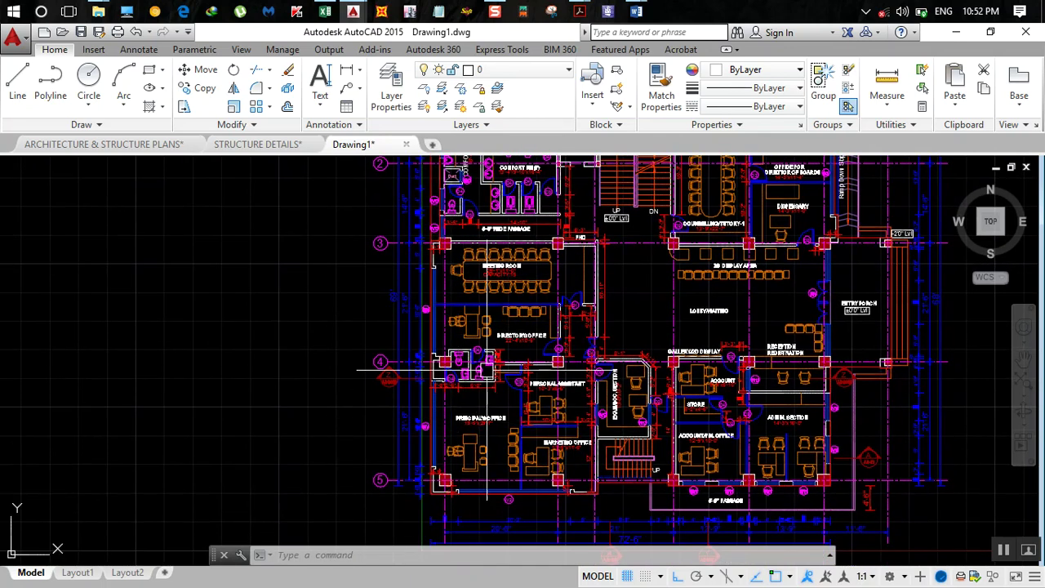
pyautogui.moveTo(451, 361); pyautogui.dragTo(453, 392)
pyautogui.scroll(-2, 446, 276)
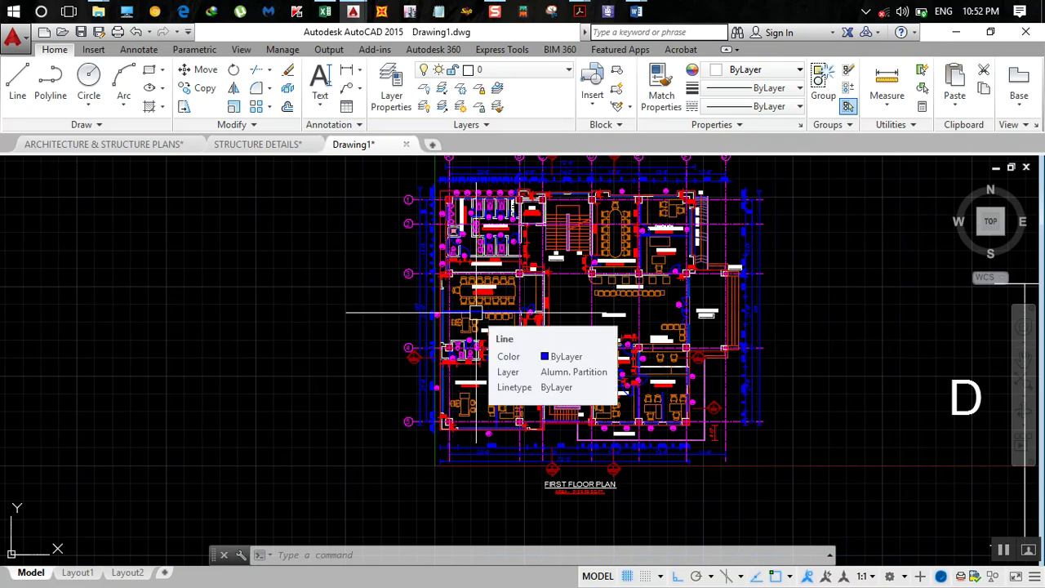
pyautogui.scroll(4, 408, 249)
pyautogui.scroll(2, 412, 302)
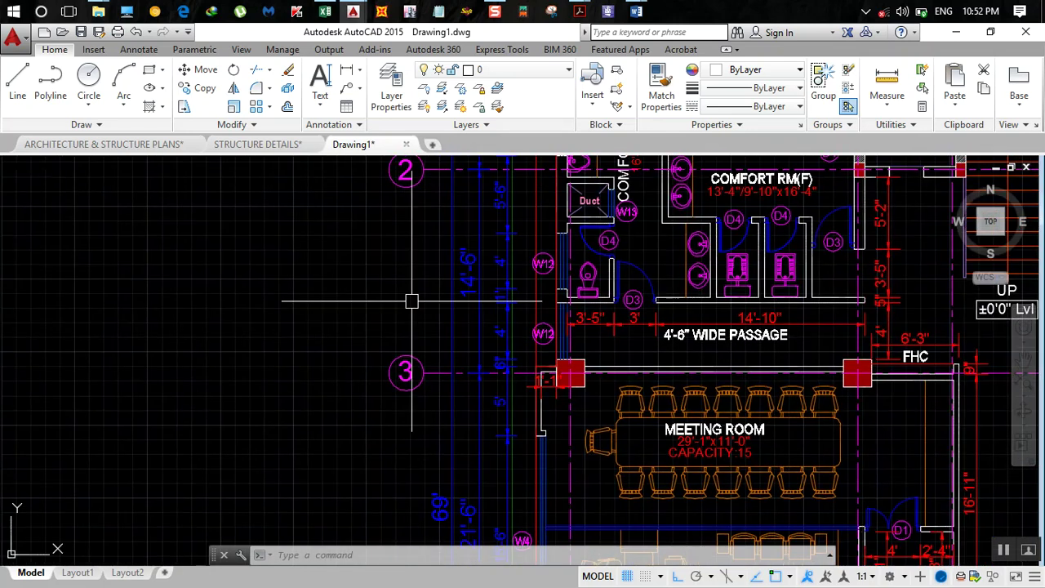
pyautogui.scroll(-2, 452, 279)
pyautogui.scroll(1, 457, 287)
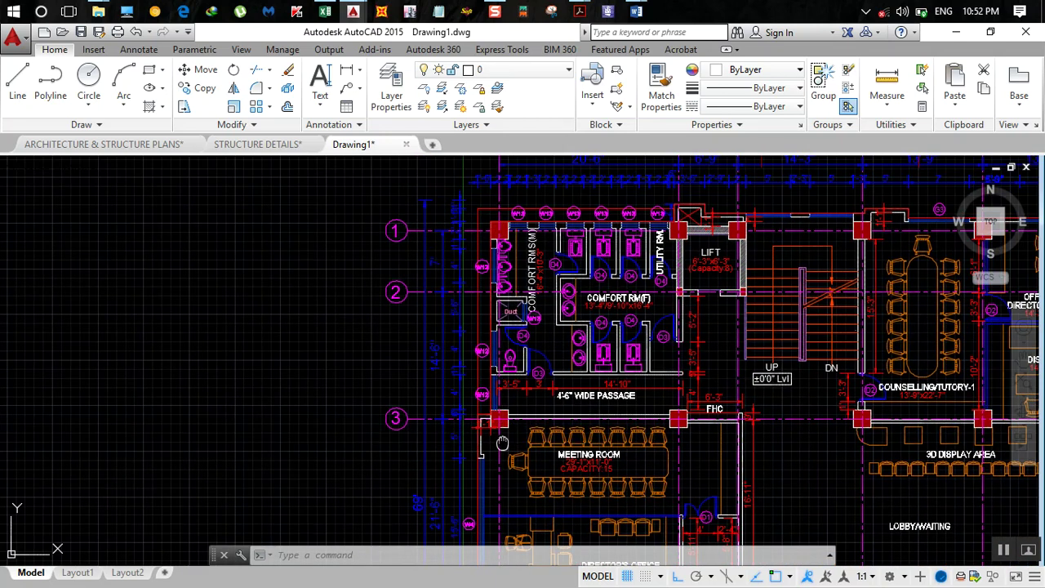
pyautogui.moveTo(502, 435); pyautogui.dragTo(503, 256)
pyautogui.scroll(-2, 506, 261)
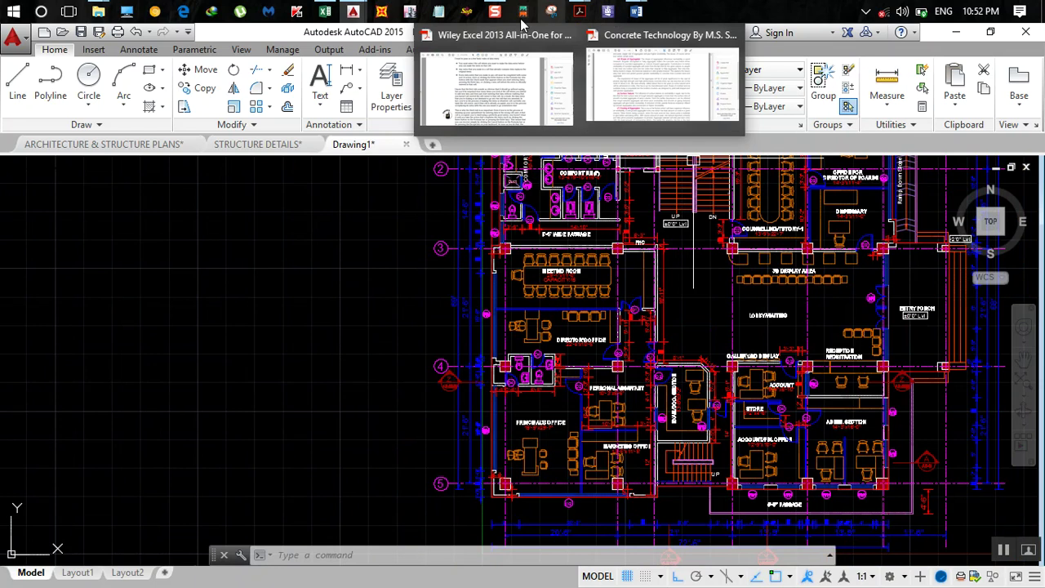
# Bring up Word's Document2 and select the 'Preliminary Design of Beam' title.
pyautogui.moveTo(636, 13)
pyautogui.click(690, 87)
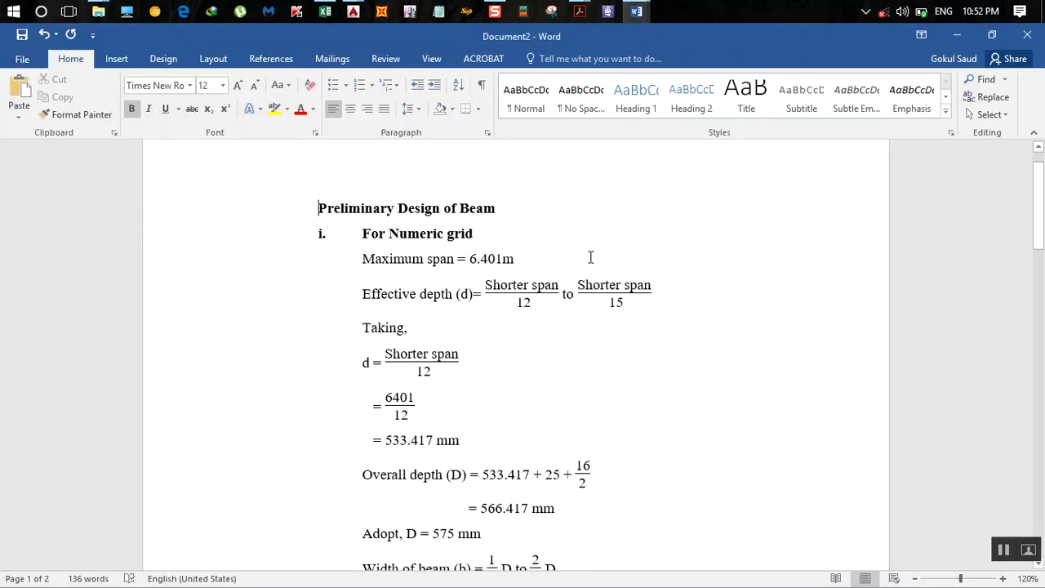
pyautogui.moveTo(323, 209); pyautogui.dragTo(556, 206)
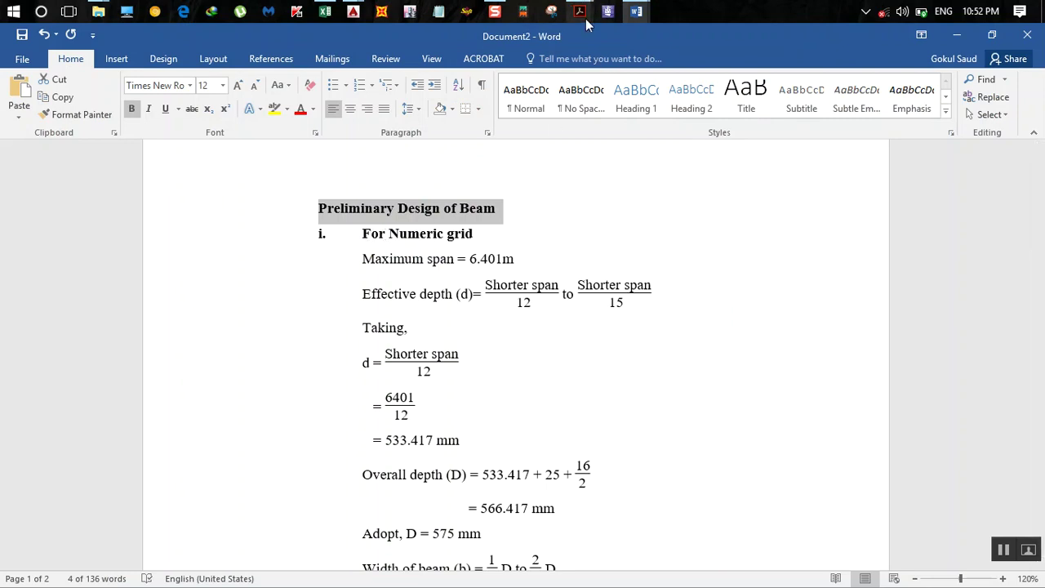
# Return to Drawing1 and frame the floor plan's gridlines A to G.
pyautogui.moveTo(379, 15)
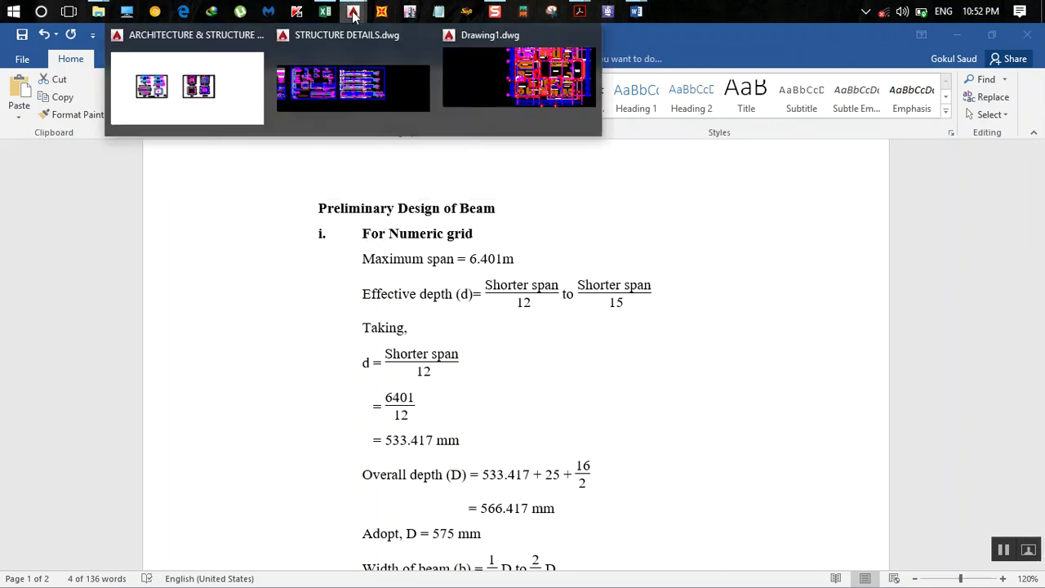
pyautogui.click(531, 88)
pyautogui.scroll(2, 538, 283)
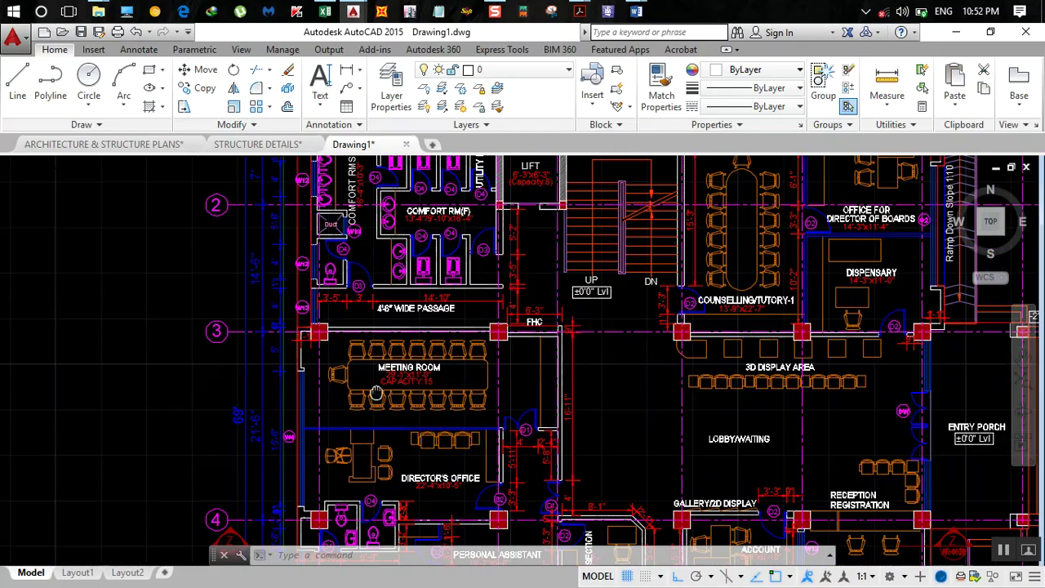
pyautogui.scroll(-3, 515, 231)
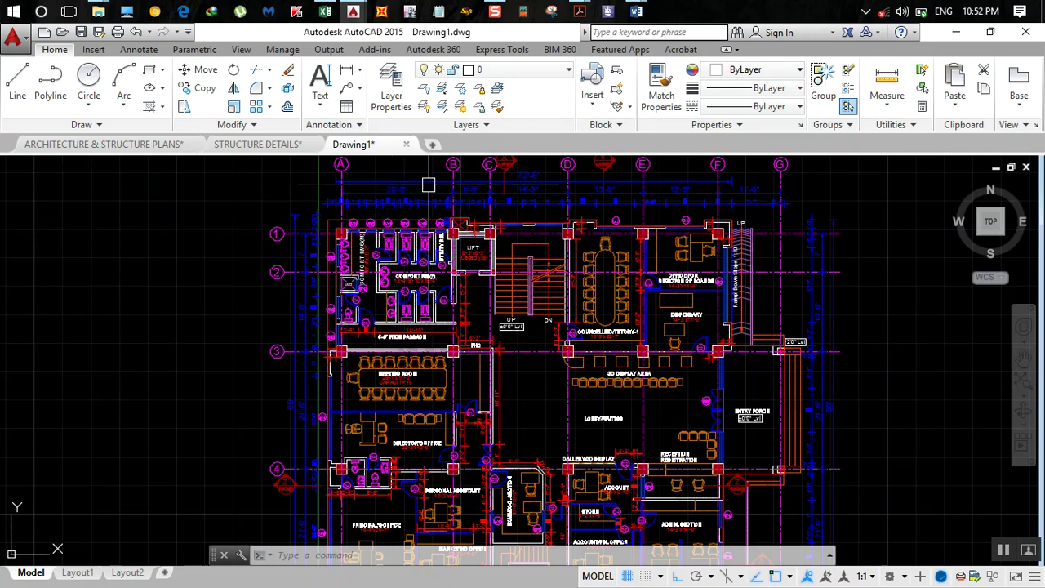
pyautogui.moveTo(396, 186); pyautogui.dragTo(366, 217)
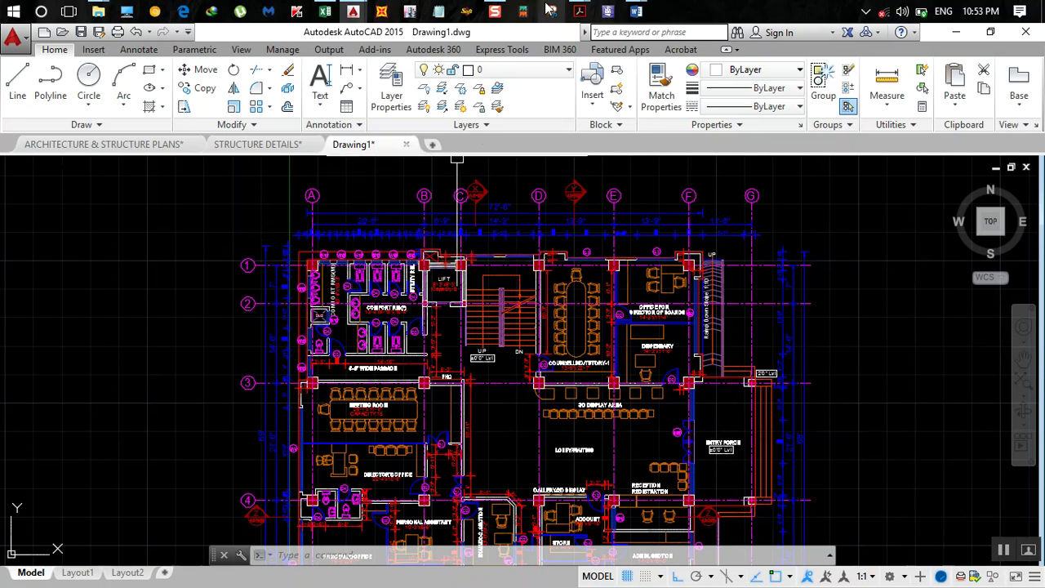
pyautogui.moveTo(636, 12)
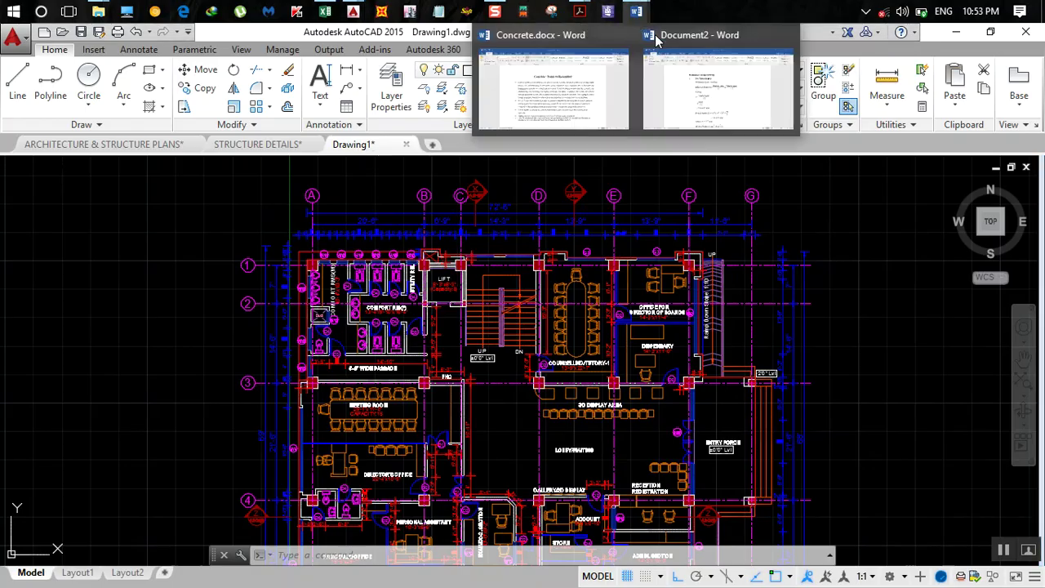
pyautogui.click(719, 75)
# Change the effective depth's 'Shorter span/12' fraction field to read 'span/12'.
pyautogui.moveTo(468, 259); pyautogui.dragTo(515, 258)
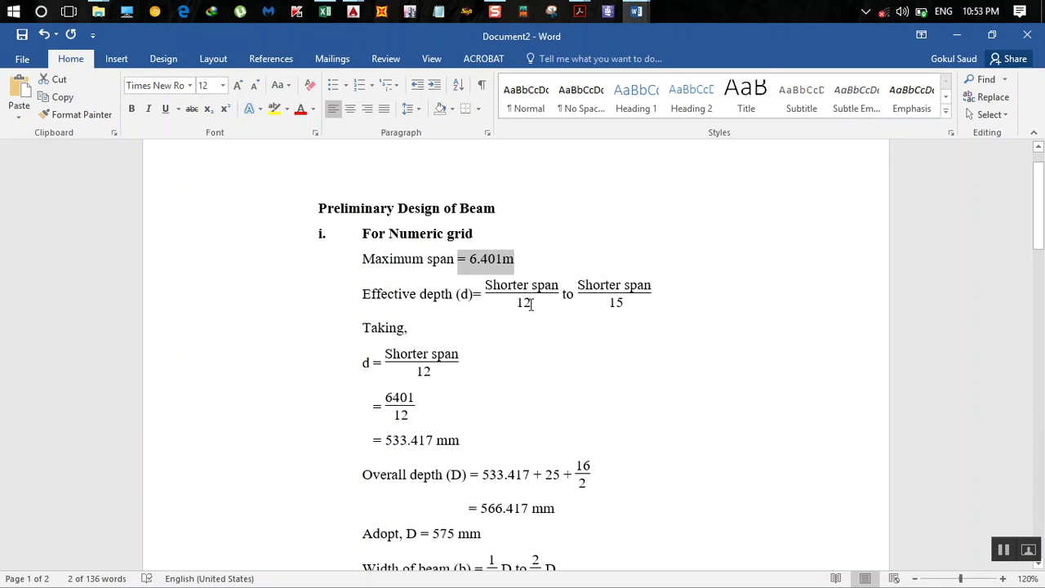
pyautogui.click(521, 286)
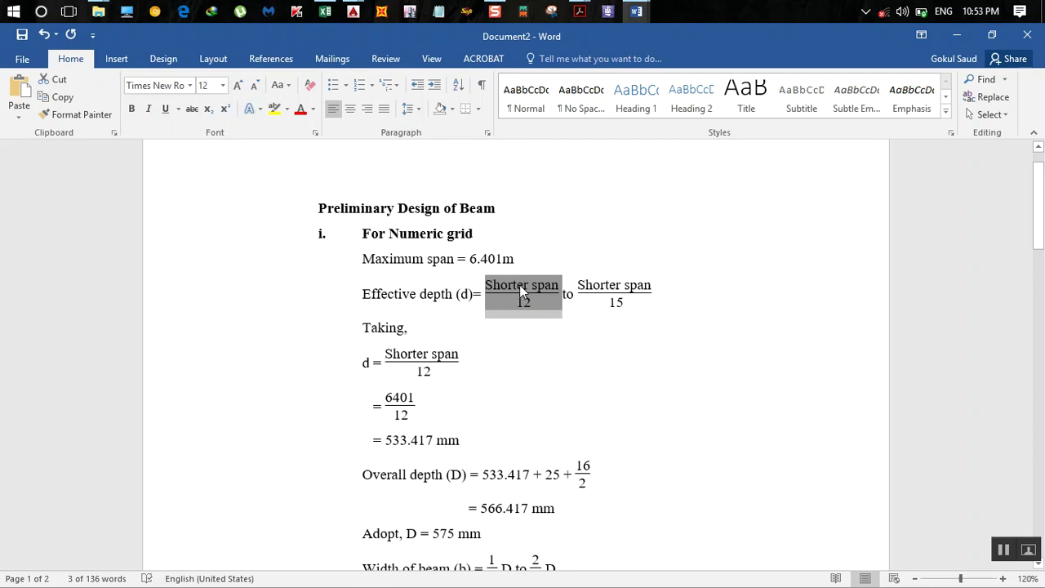
pyautogui.rightClick(519, 285)
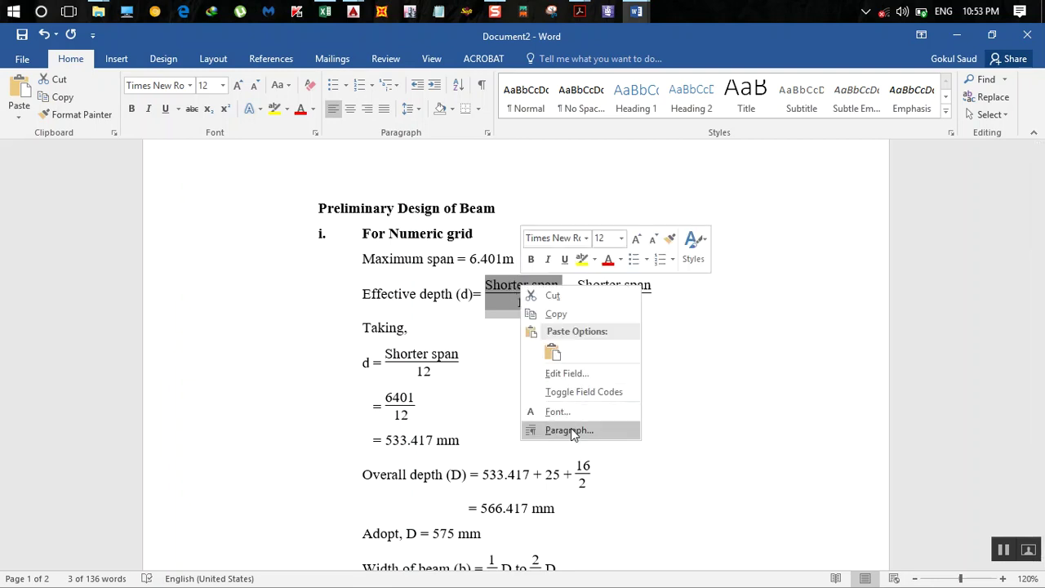
pyautogui.click(571, 393)
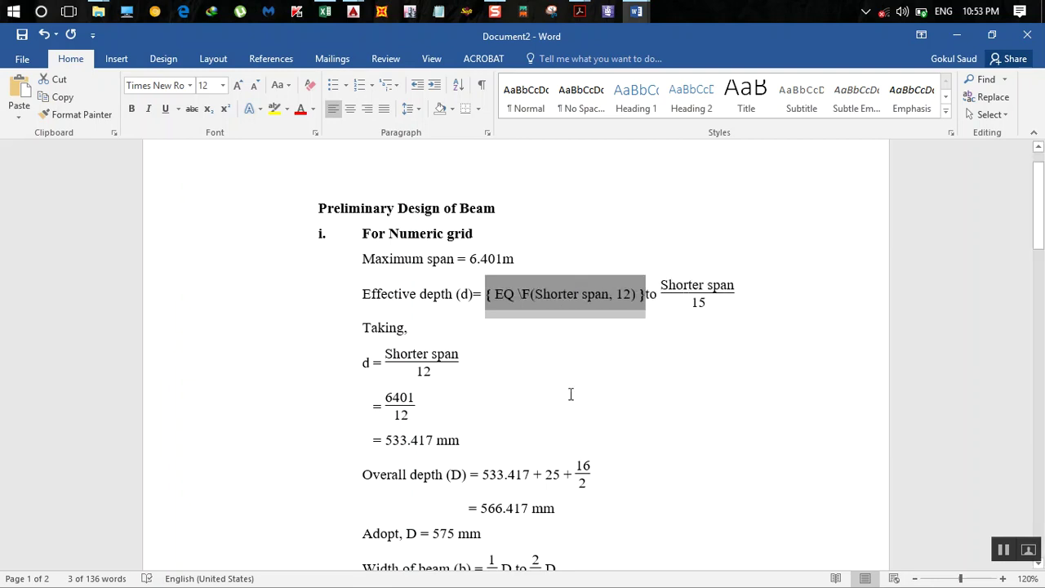
pyautogui.click(578, 294)
pyautogui.doubleClick(560, 296)
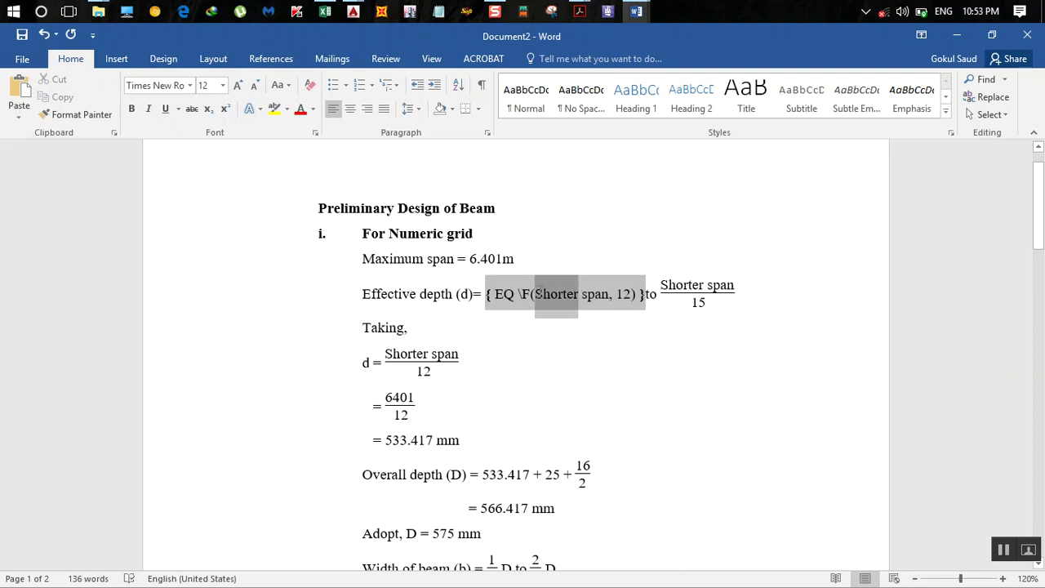
pyautogui.press('BackSpace')
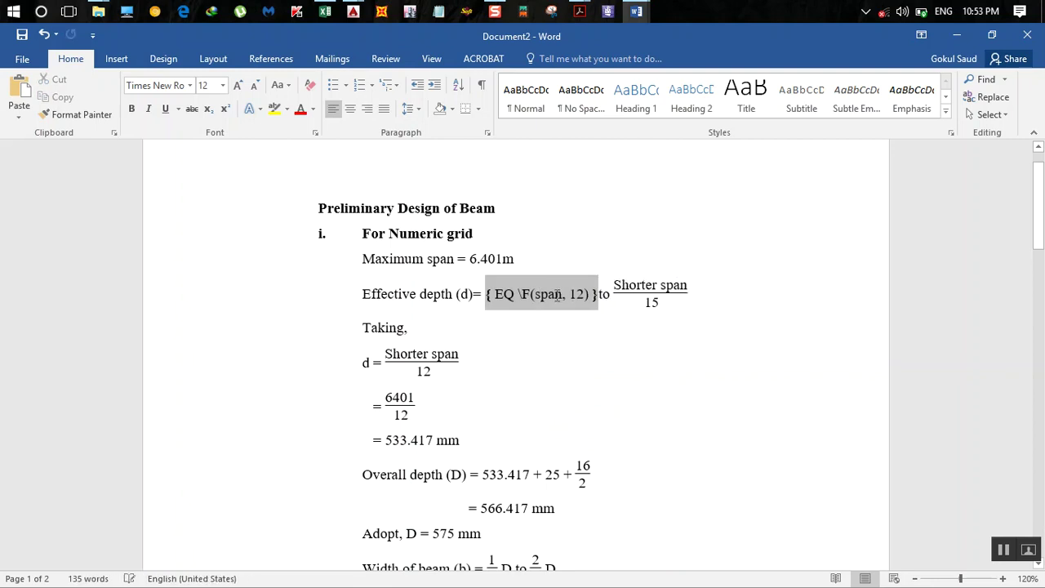
pyautogui.rightClick(557, 295)
pyautogui.click(604, 403)
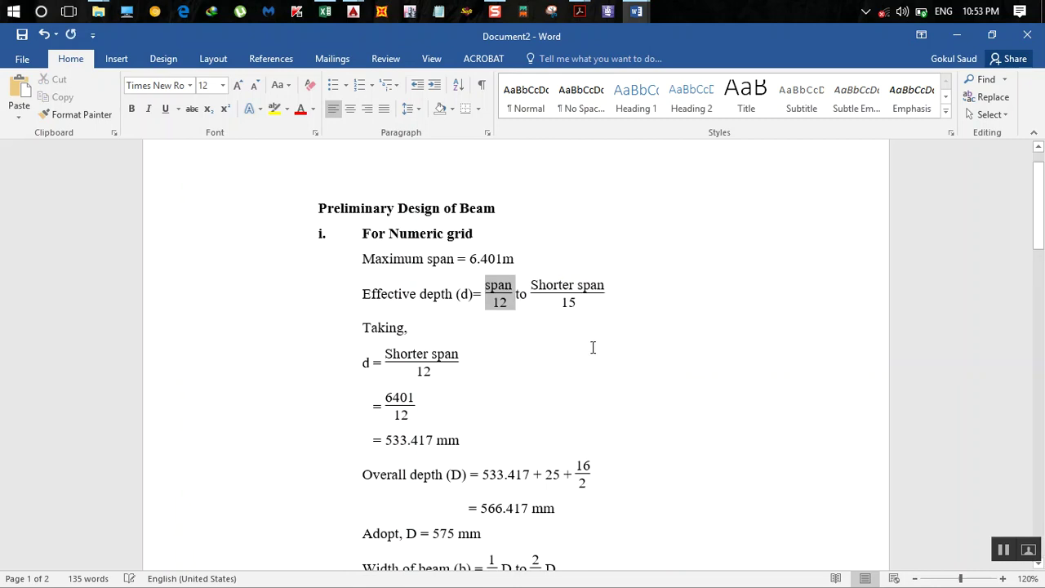
# Change the 'Shorter span/15' fraction field to read 'span/15'.
pyautogui.rightClick(529, 290)
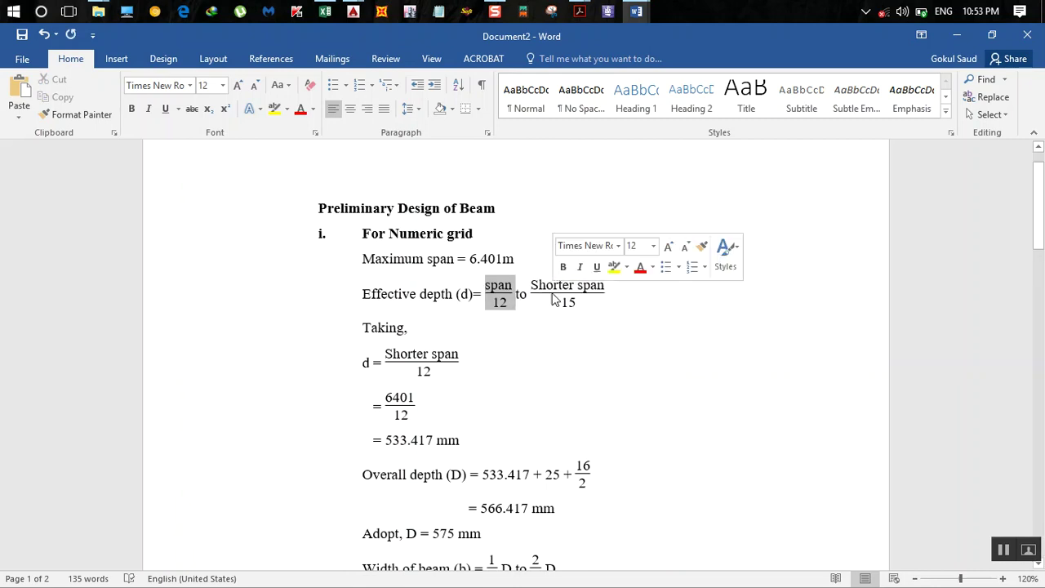
pyautogui.click(608, 399)
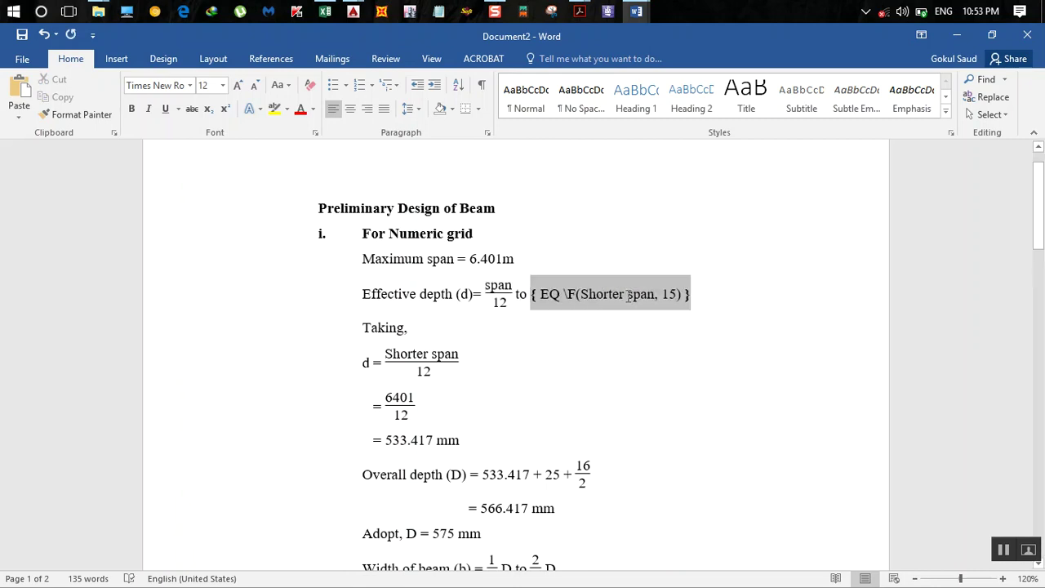
pyautogui.moveTo(629, 296); pyautogui.dragTo(581, 295)
pyautogui.press('BackSpace')
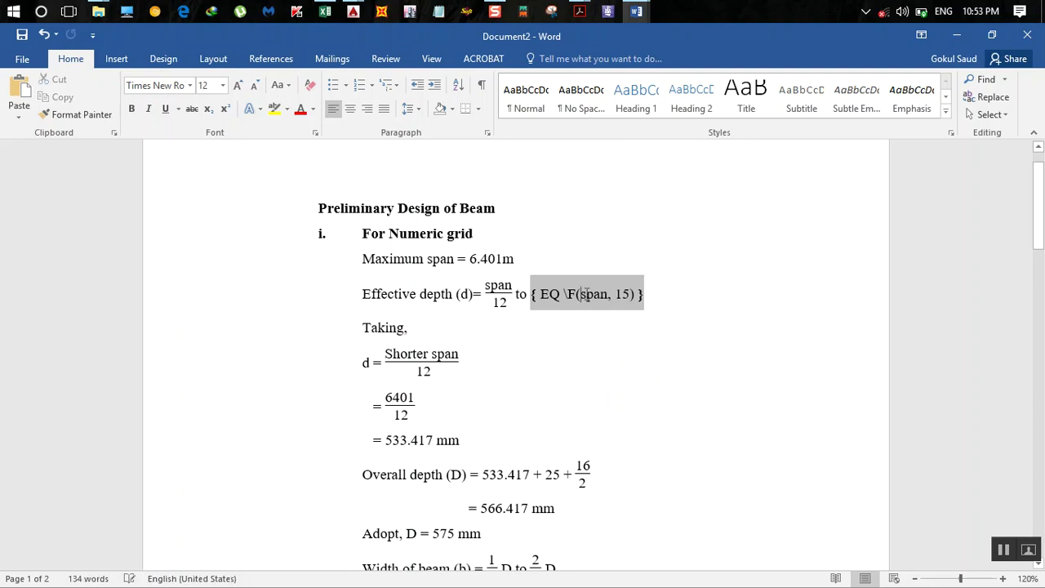
pyautogui.rightClick(587, 294)
pyautogui.click(636, 400)
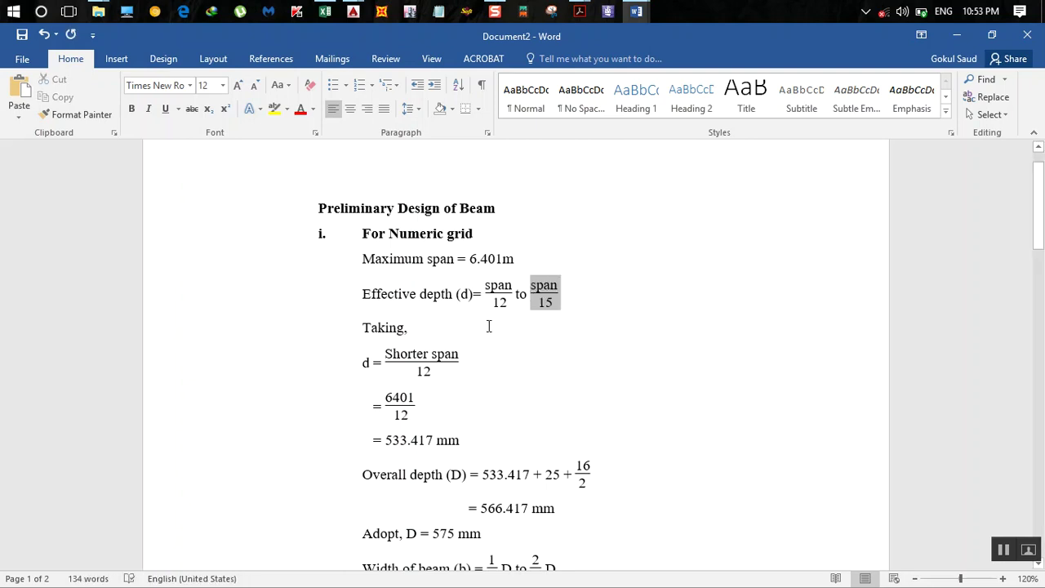
# Change the d formula's 'Shorter span/12' fraction field to read 'span/12'.
pyautogui.scroll(-1, 404, 343)
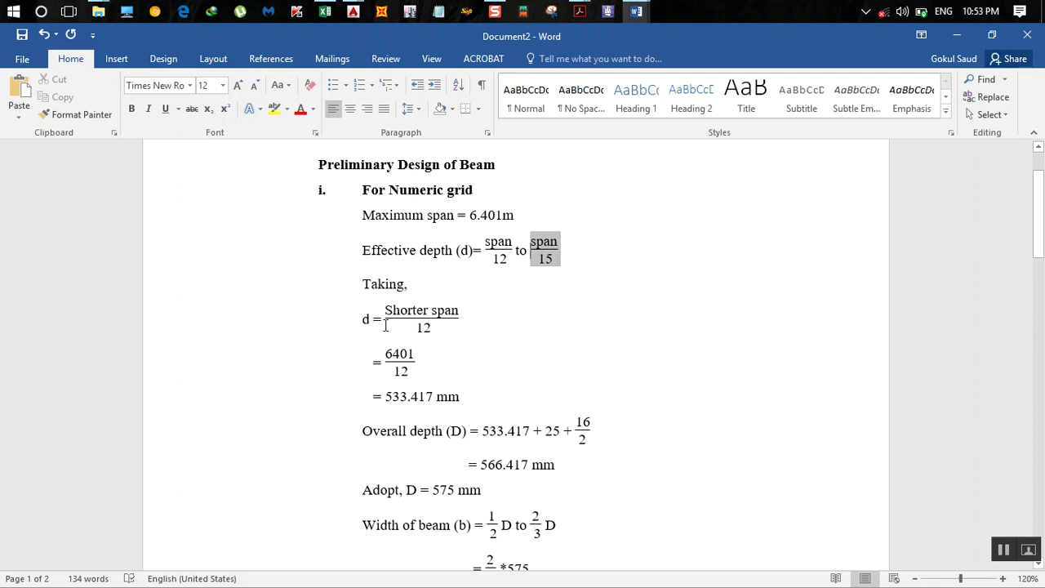
pyautogui.rightClick(426, 311)
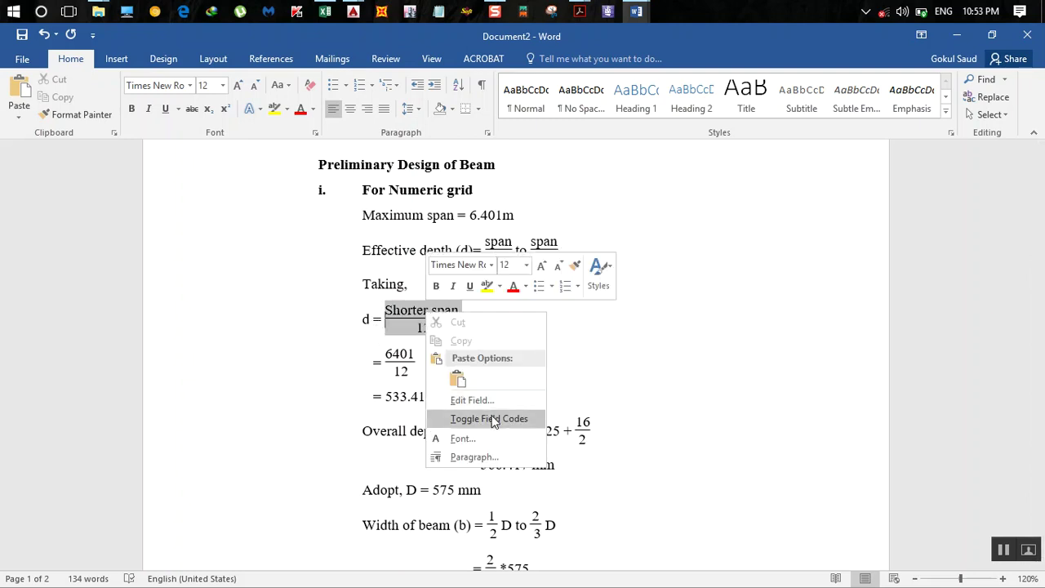
pyautogui.click(490, 419)
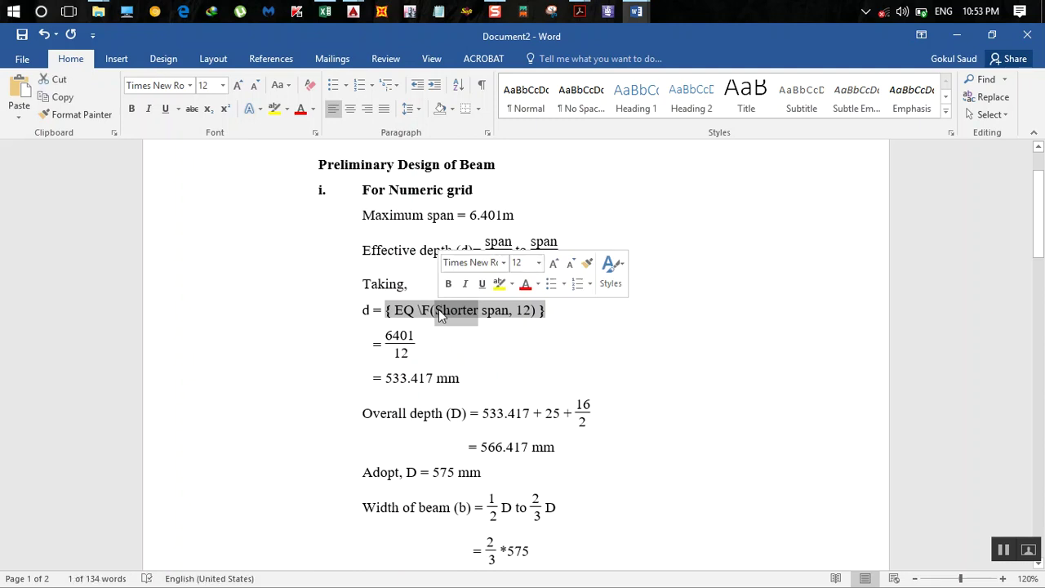
pyautogui.press('BackSpace')
pyautogui.rightClick(447, 311)
pyautogui.click(511, 416)
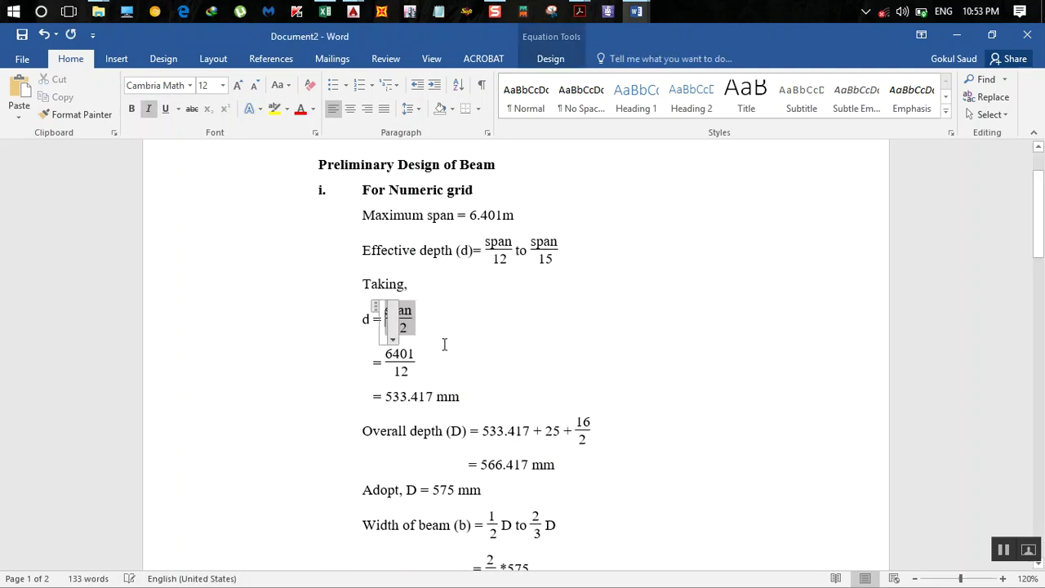
pyautogui.click(468, 368)
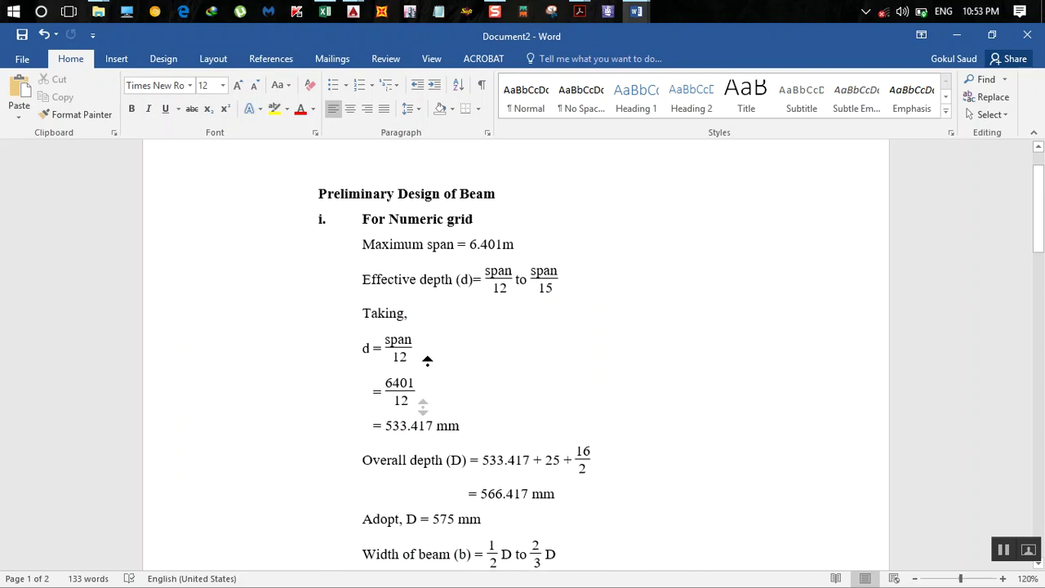
pyautogui.scroll(-3, 428, 365)
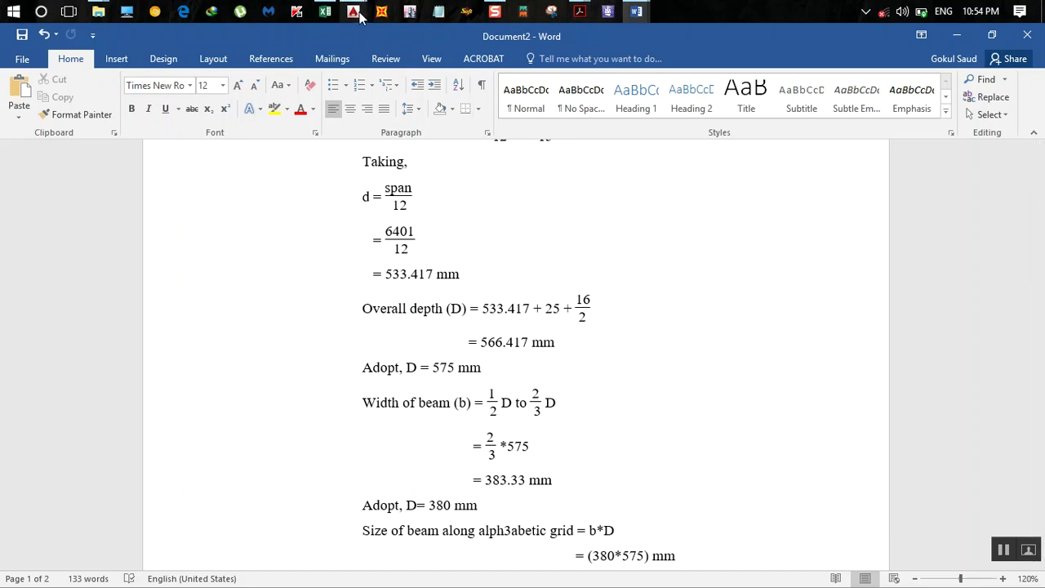
# Zoom in on the beam cross-section showing D, d and the reinforcement bars.
pyautogui.moveTo(357, 15)
pyautogui.click(485, 89)
pyautogui.scroll(-5, 652, 298)
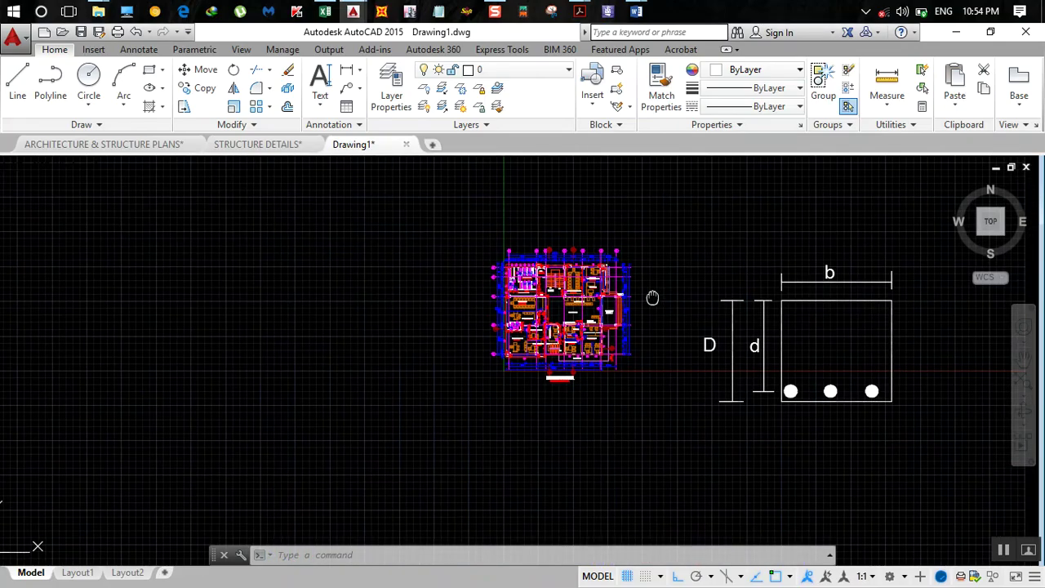
pyautogui.moveTo(653, 298); pyautogui.dragTo(338, 269)
pyautogui.scroll(4, 427, 320)
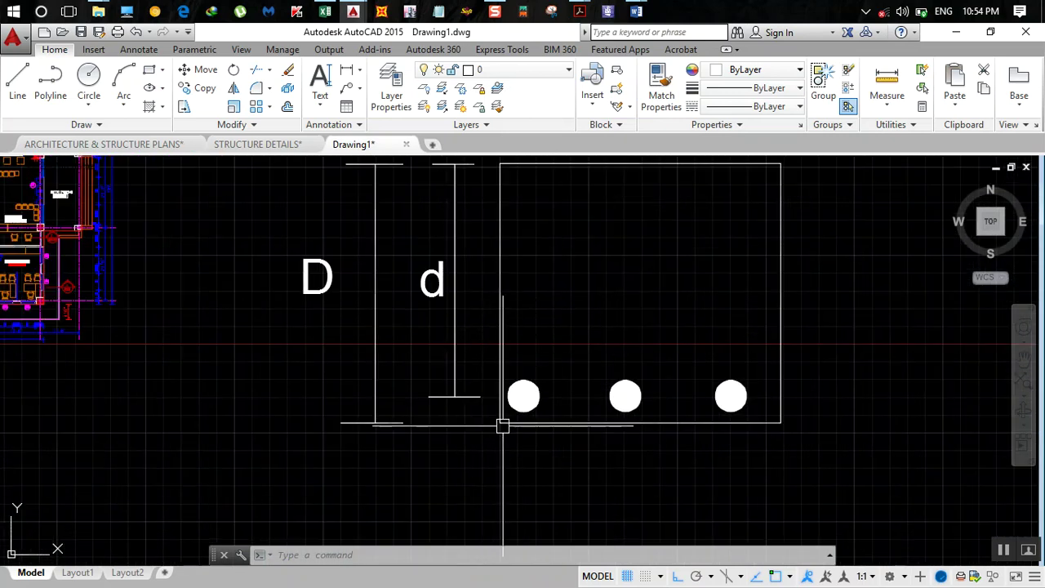
pyautogui.scroll(2, 526, 424)
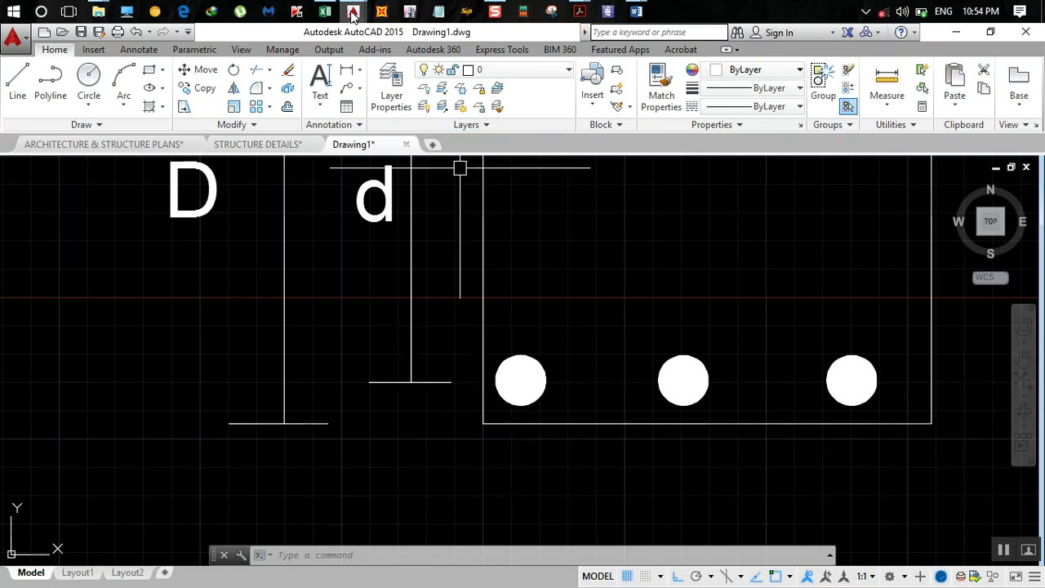
pyautogui.moveTo(636, 12)
pyautogui.click(686, 69)
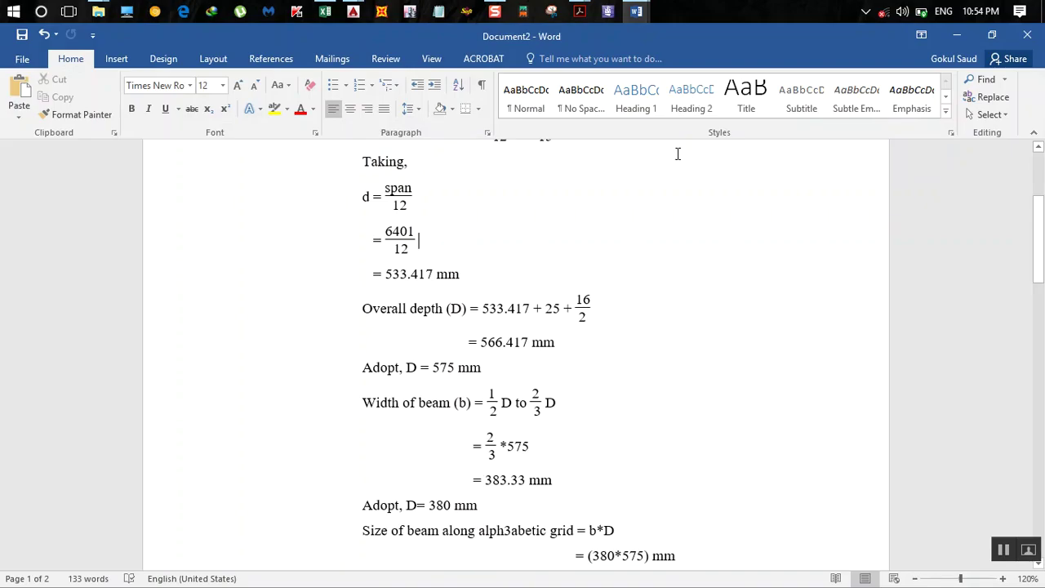
pyautogui.scroll(5, 647, 327)
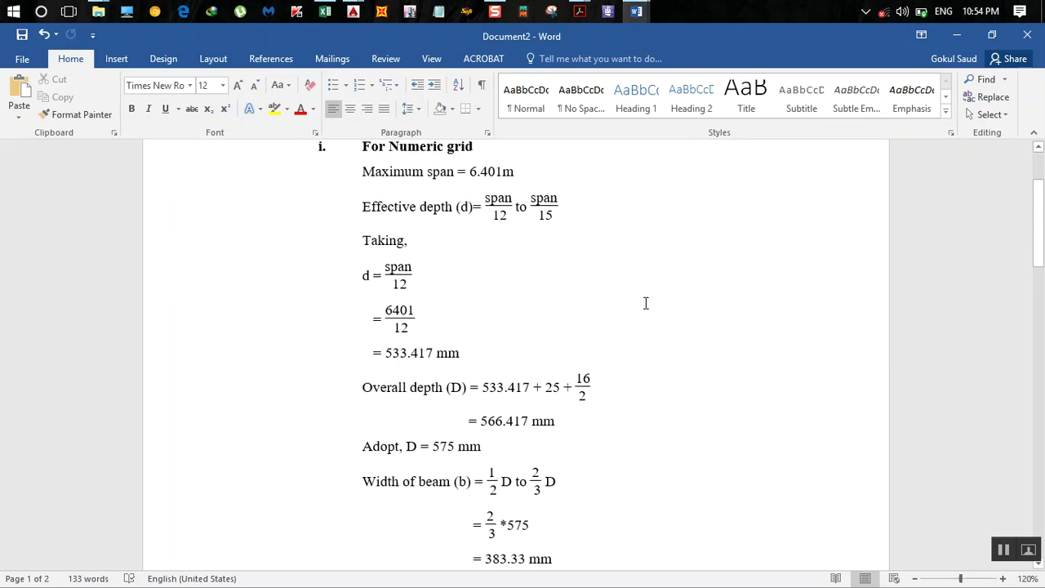
pyautogui.scroll(-2, 645, 303)
pyautogui.scroll(-2, 463, 404)
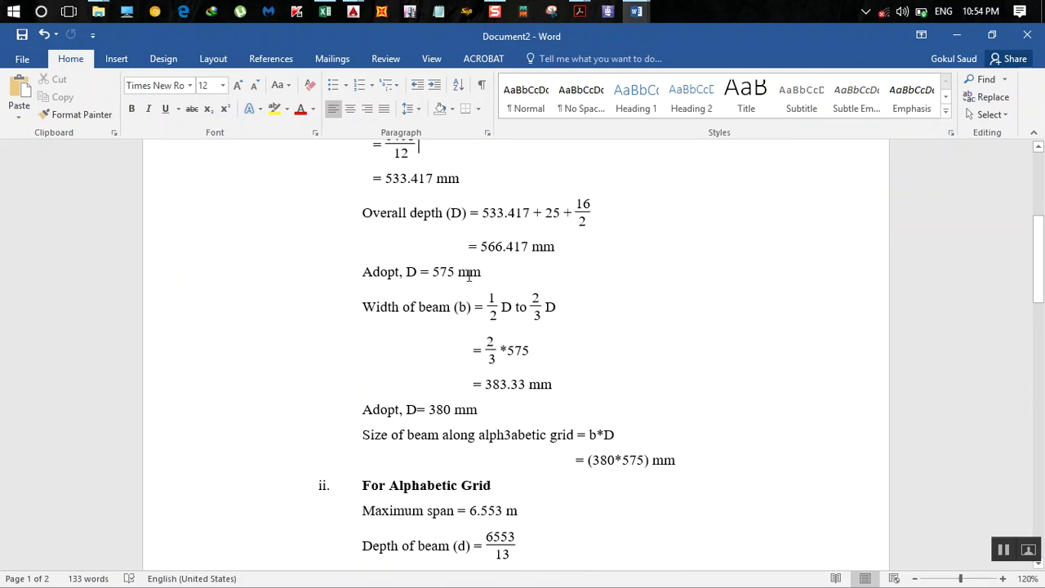
pyautogui.click(417, 275)
pyautogui.scroll(-1, 393, 328)
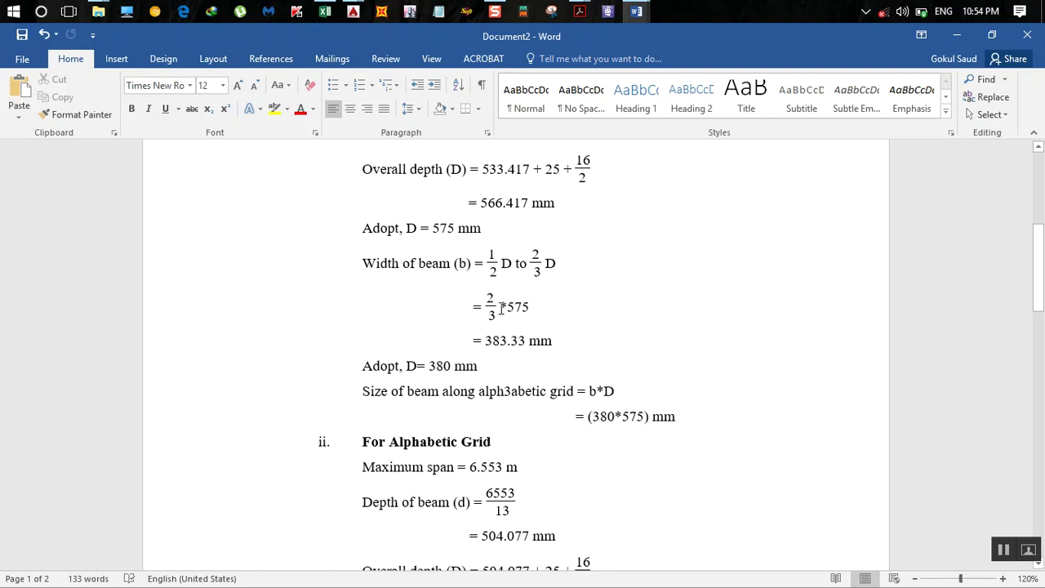
pyautogui.scroll(-1, 489, 350)
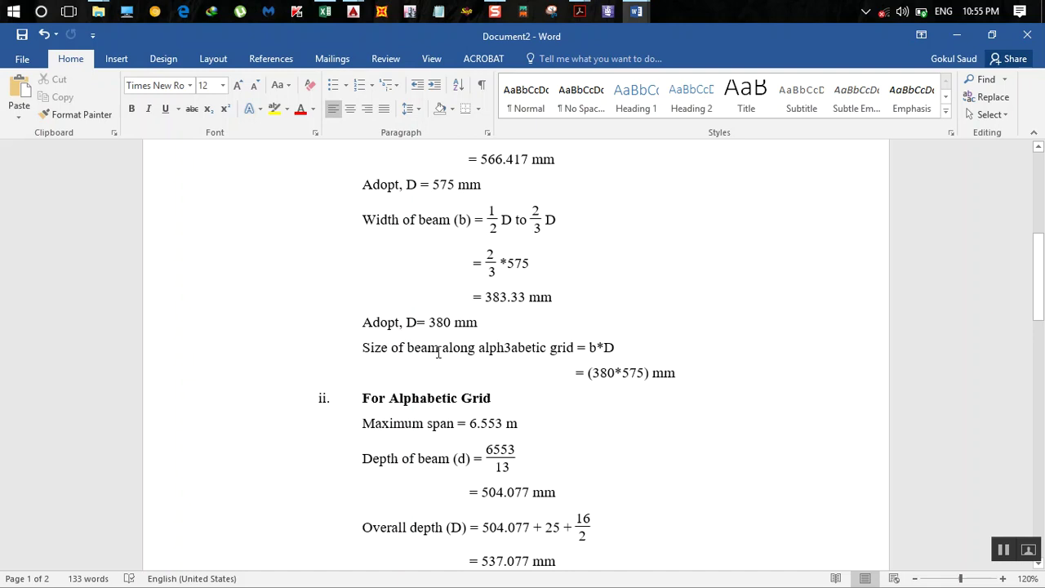
pyautogui.scroll(-2, 439, 352)
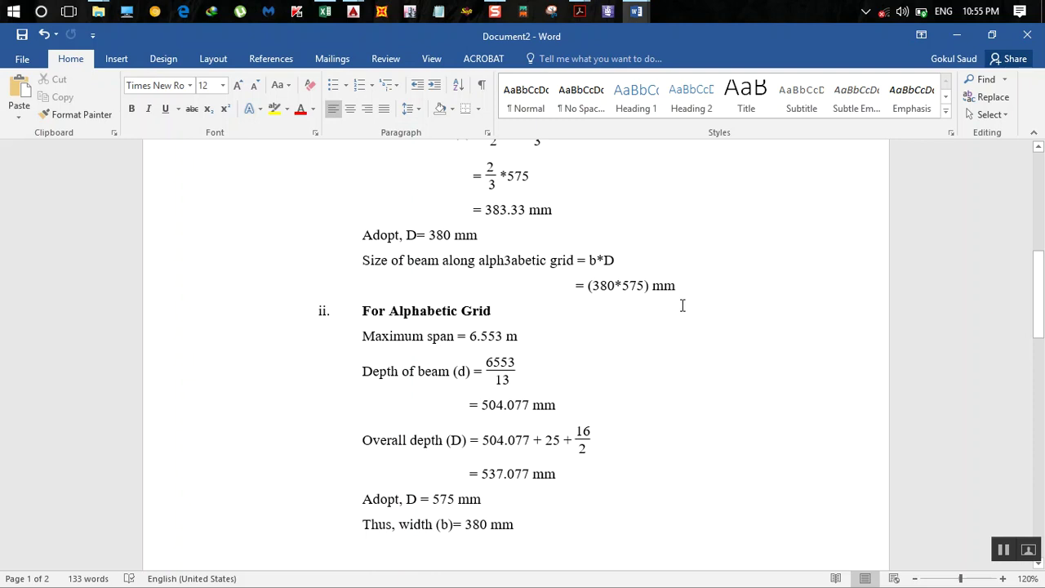
pyautogui.scroll(-2, 682, 306)
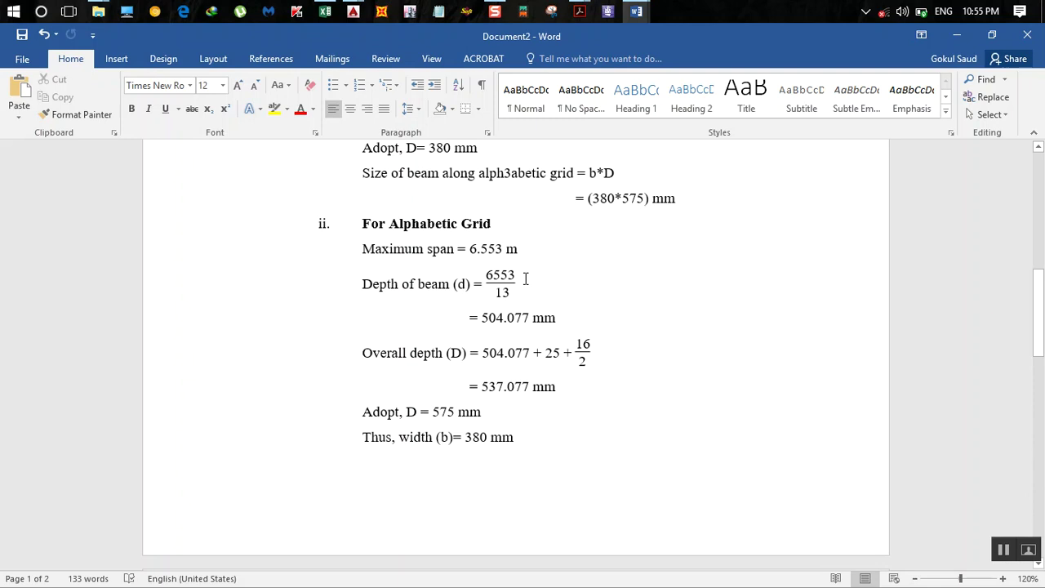
pyautogui.scroll(-2, 527, 278)
pyautogui.scroll(-7, 473, 366)
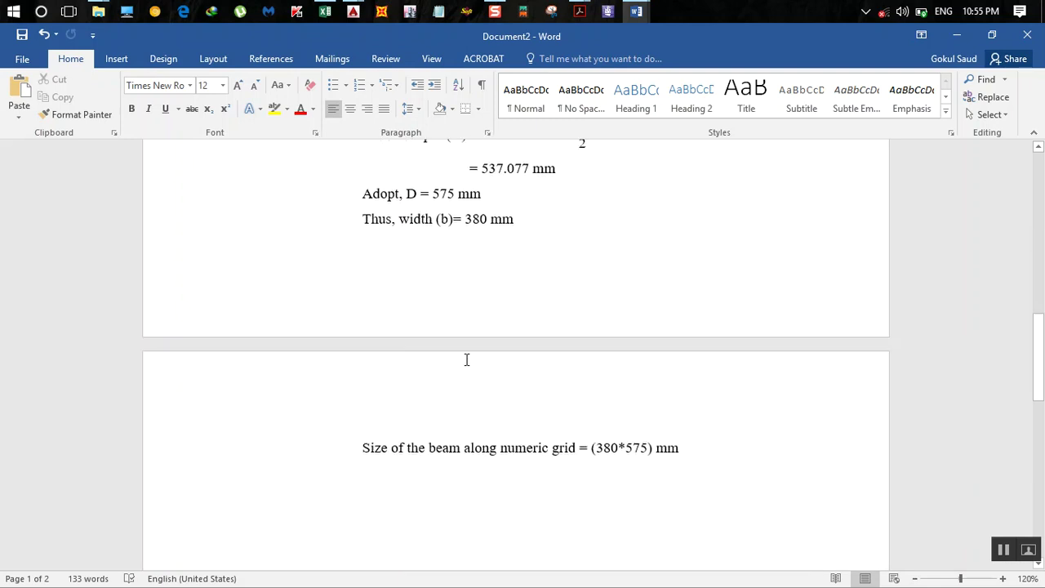